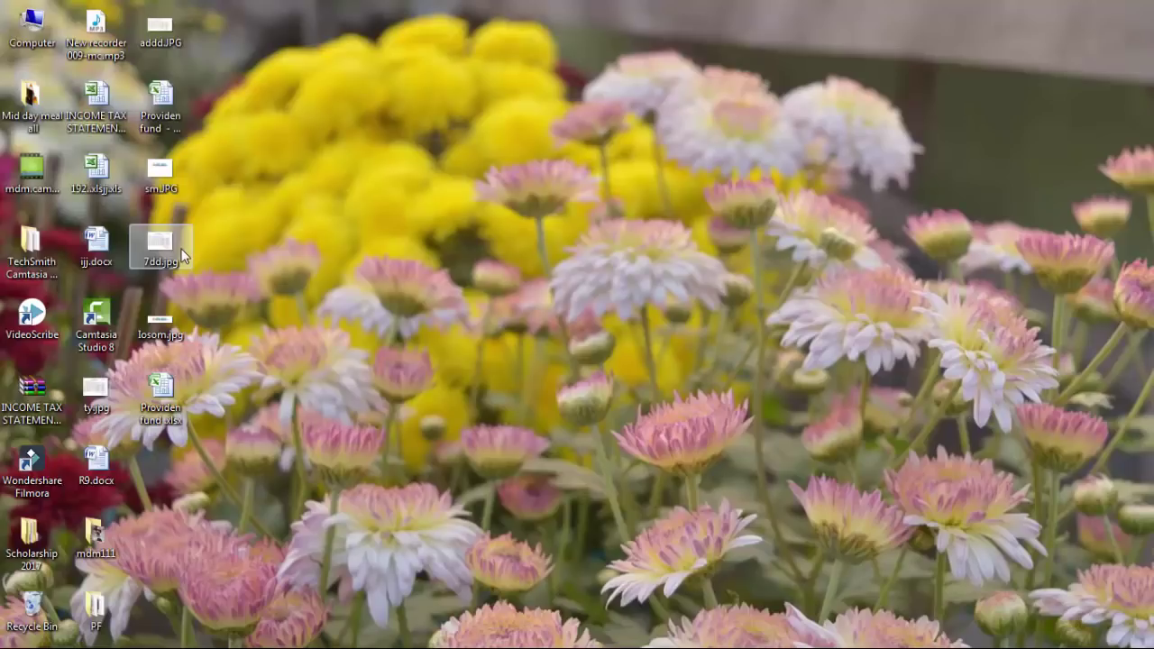
- Open Providen fund.xlsx, entering the open password and then the write-access password
double_click(181, 254)
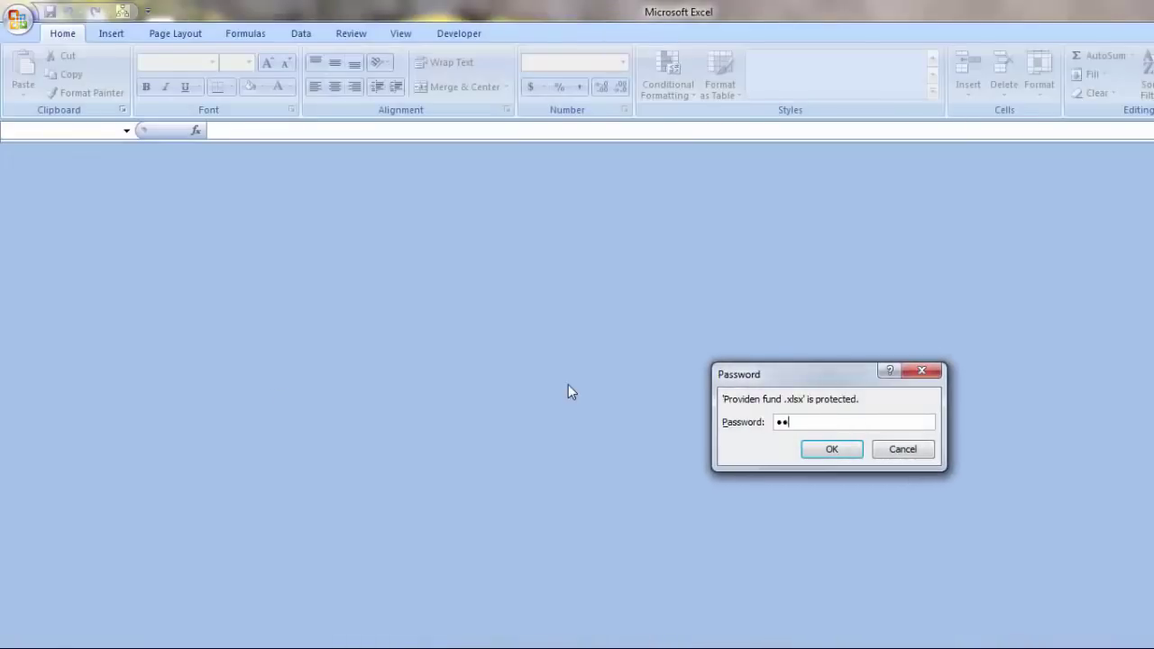
key("Return")
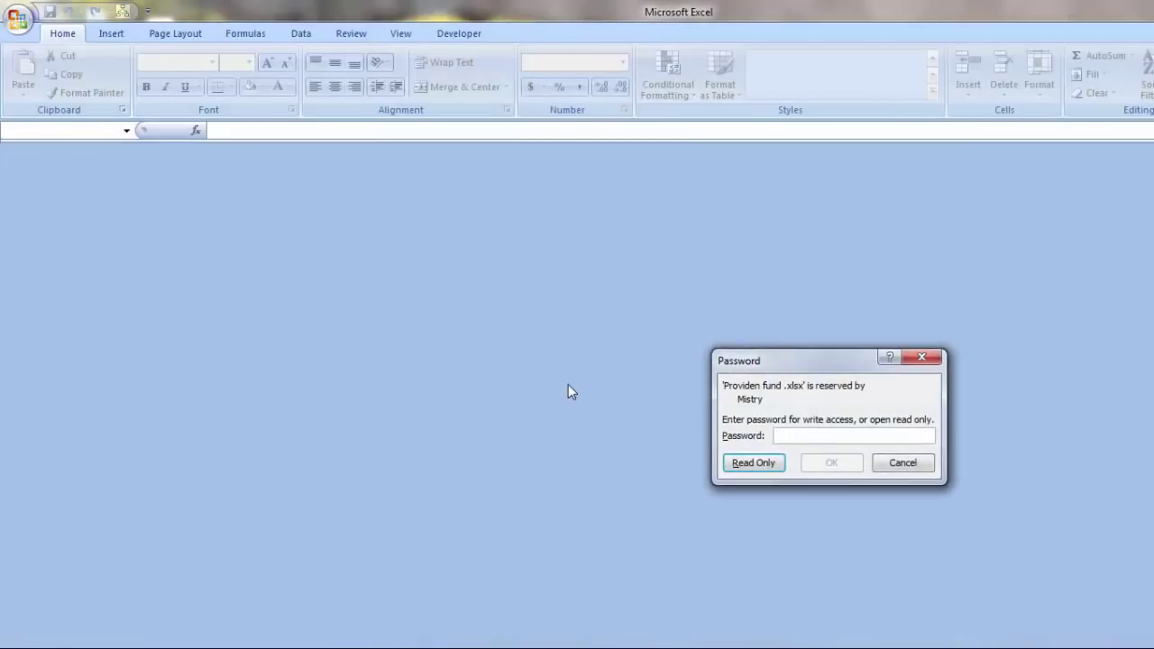
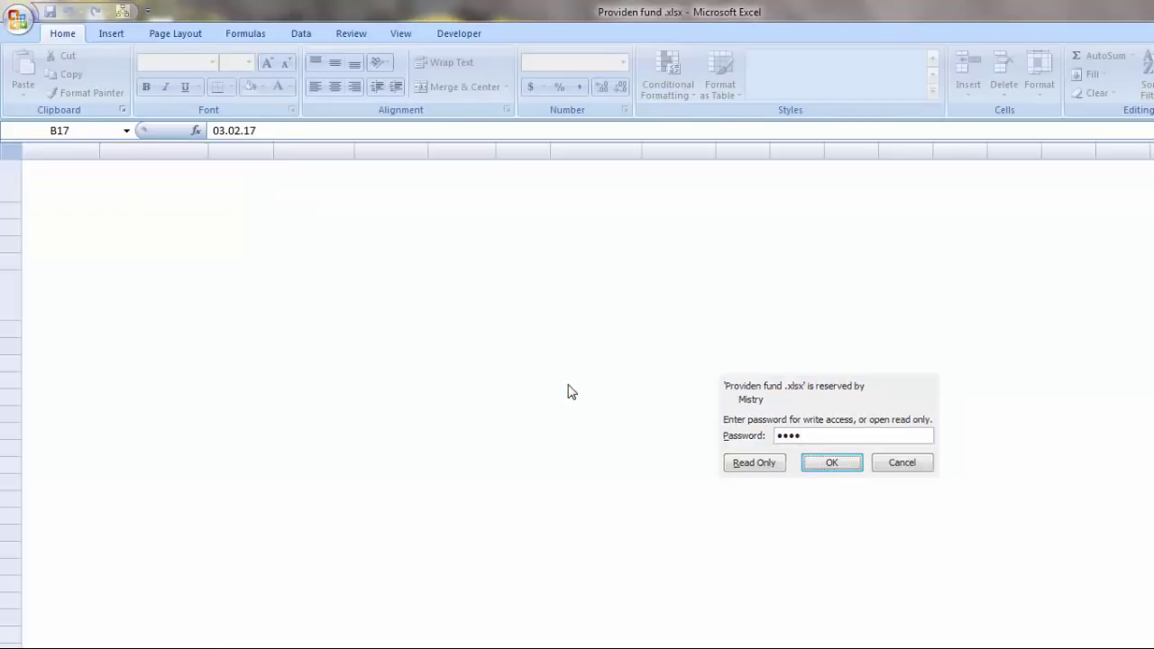
key("Return")
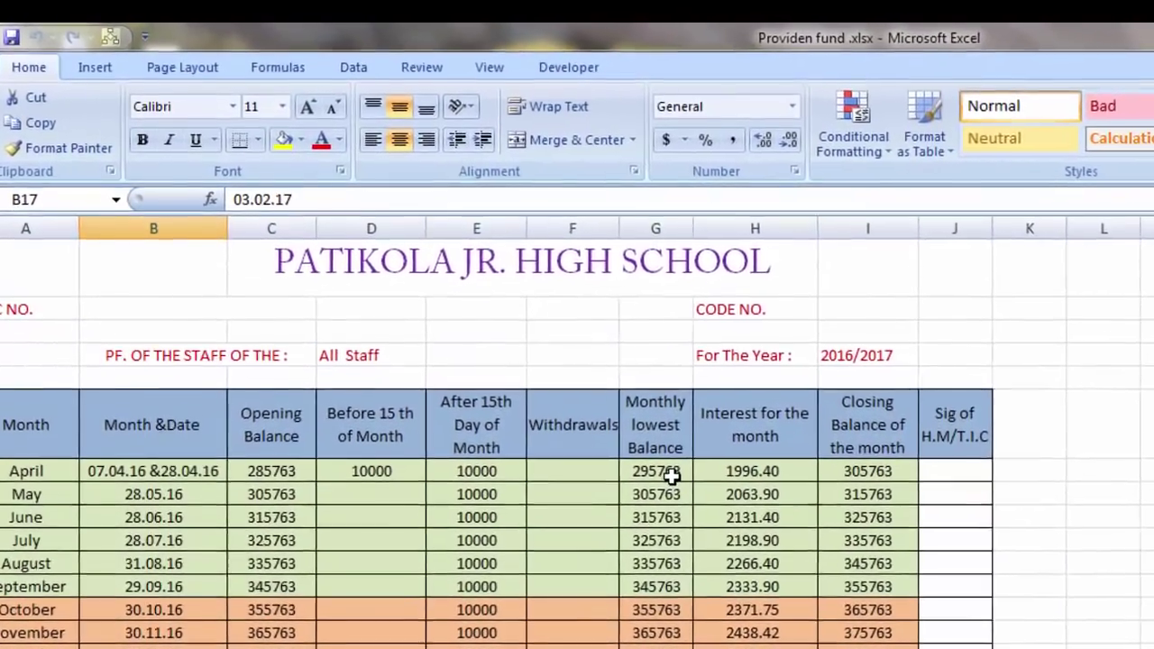
left_click(672, 475)
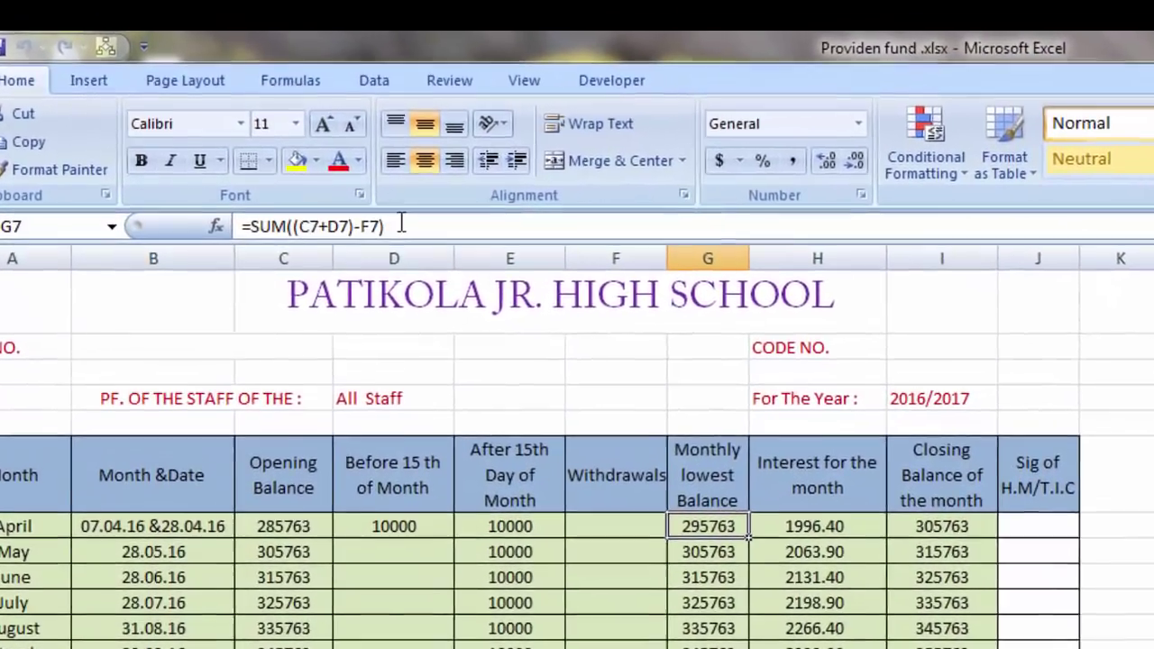
mouse_move(363, 198)
left_mouse_down()
mouse_move(293, 198)
mouse_move(230, 237)
left_mouse_up()
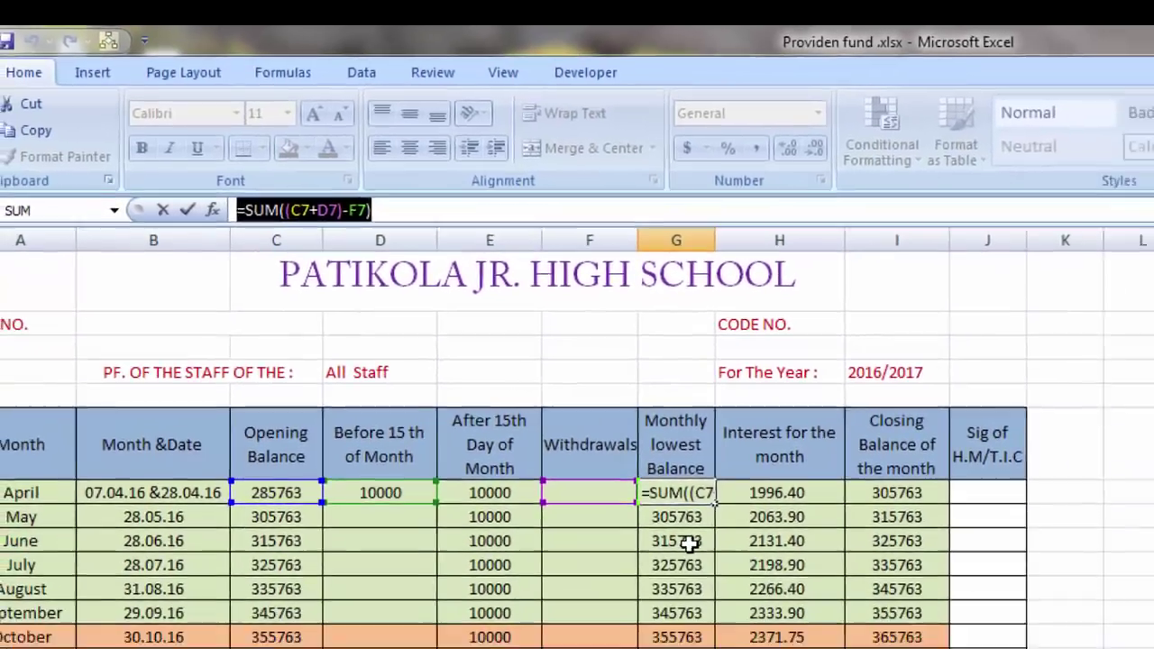
type("=")
left_click(721, 632)
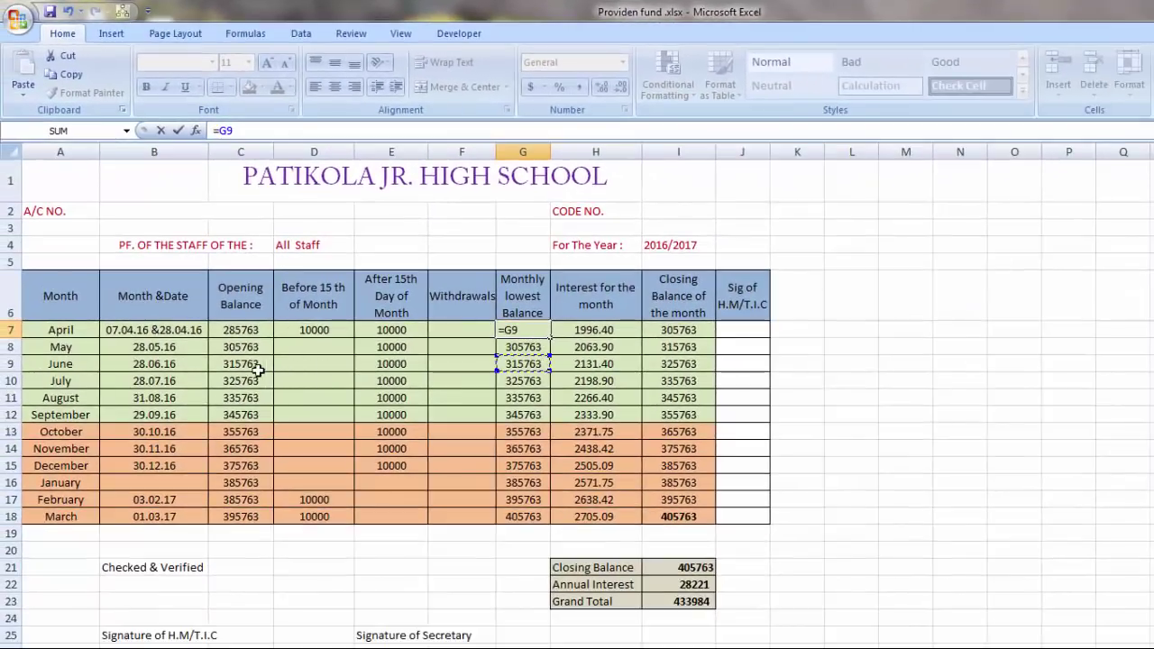
left_click(241, 347)
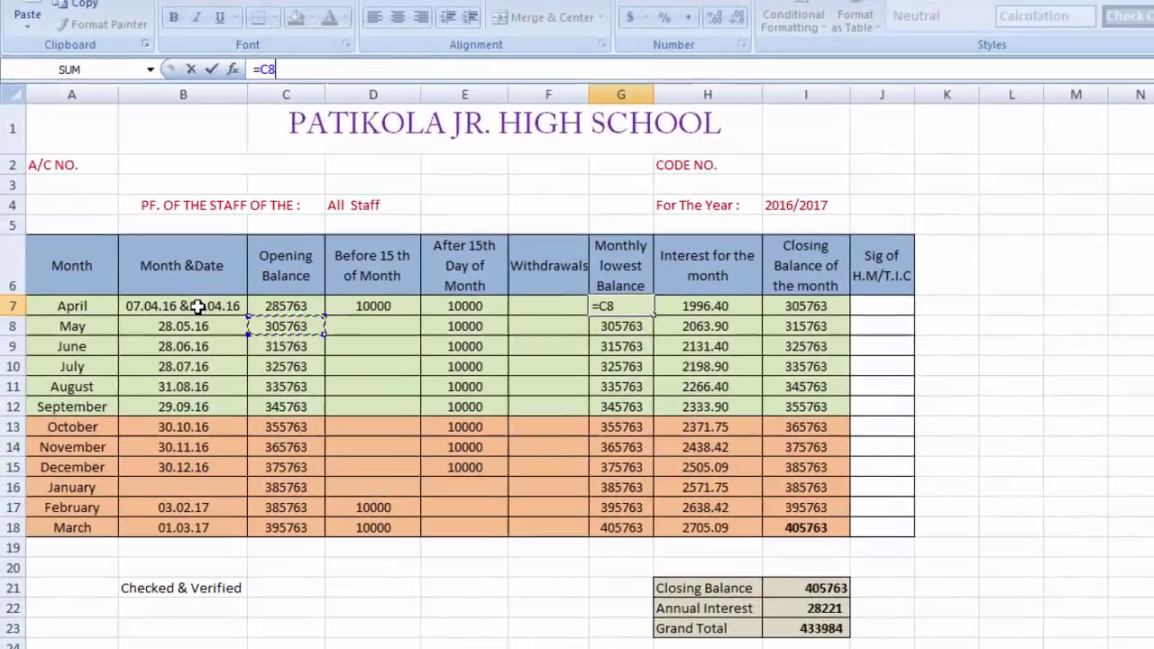
left_click(197, 307)
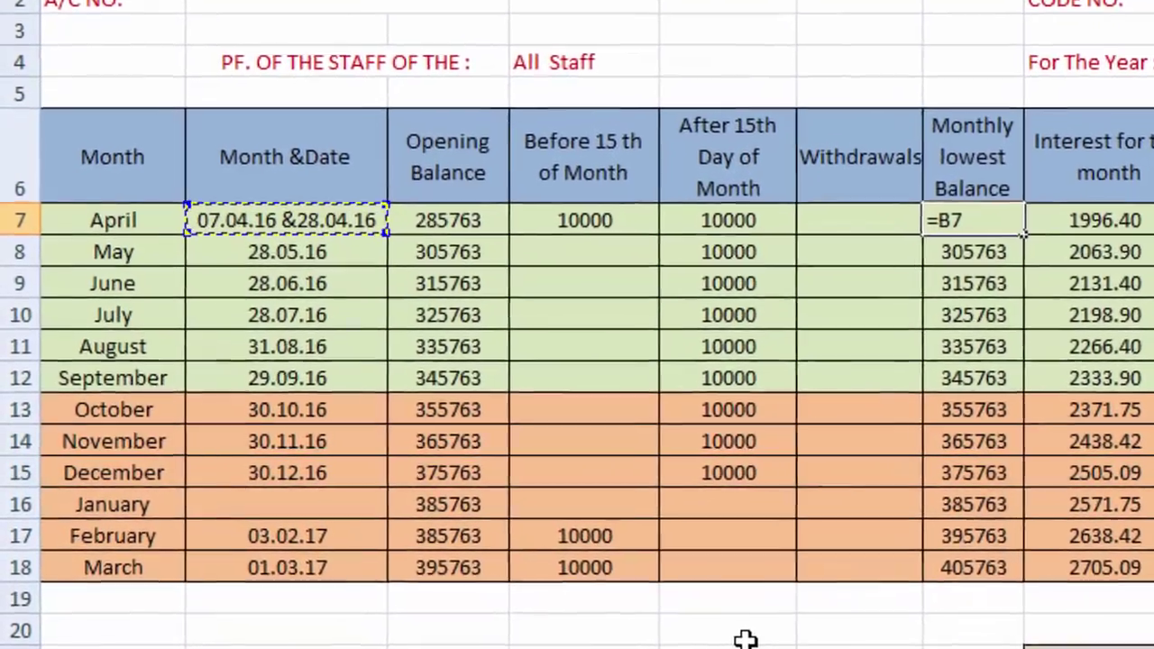
left_click(667, 616)
left_click(1001, 577)
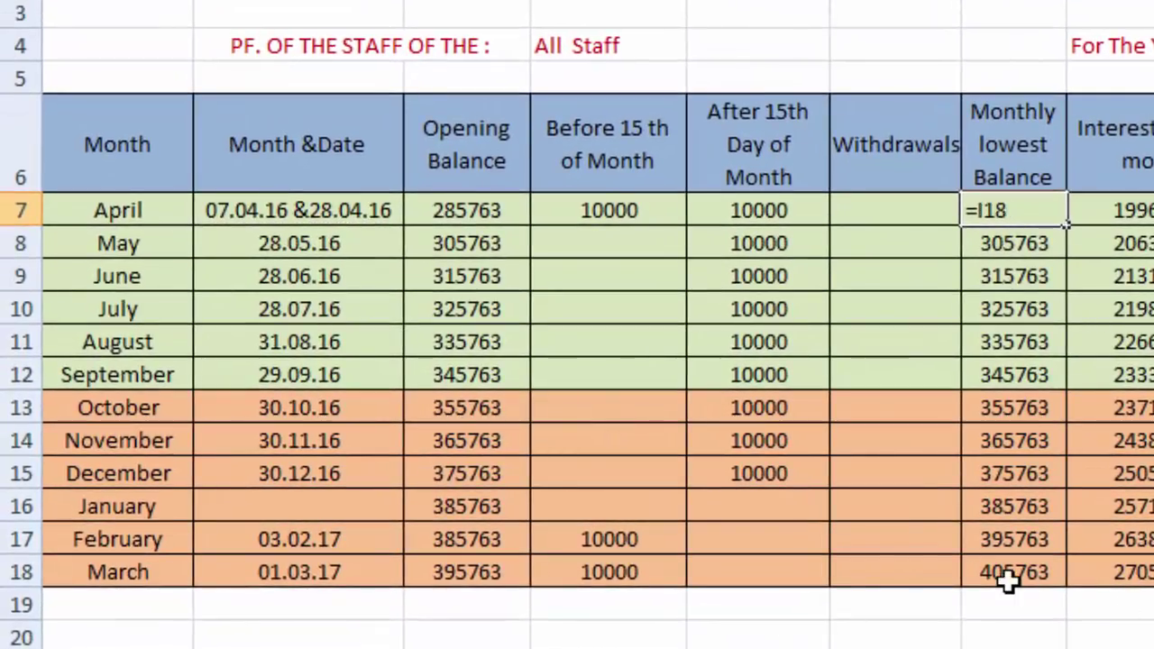
left_click(866, 443)
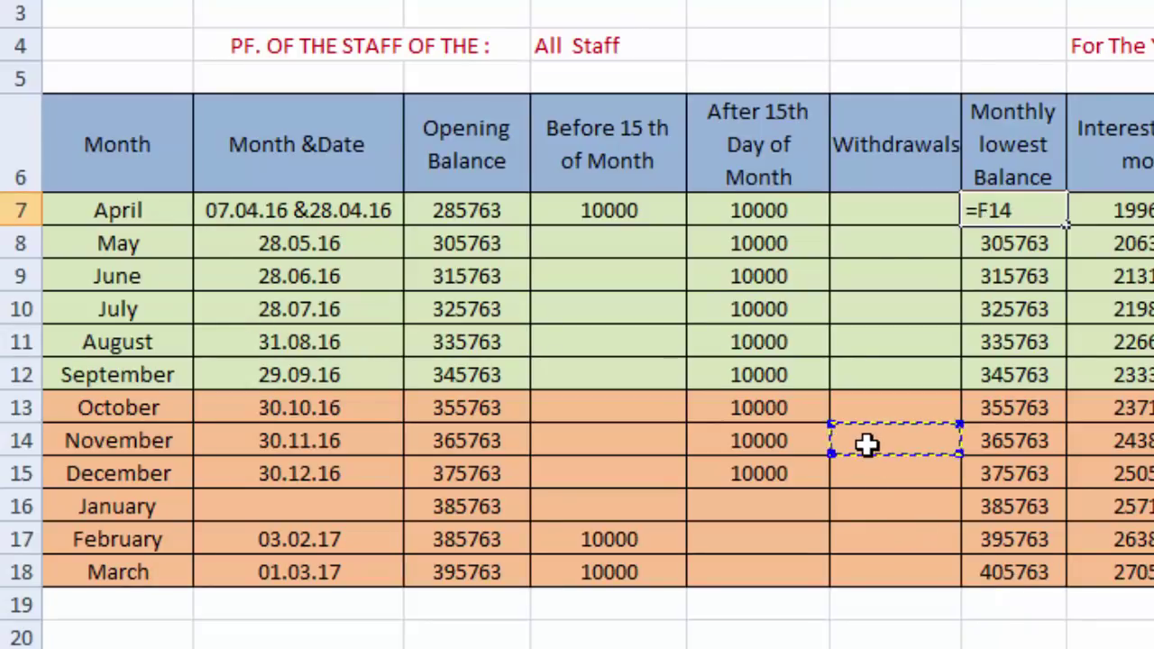
key("Return")
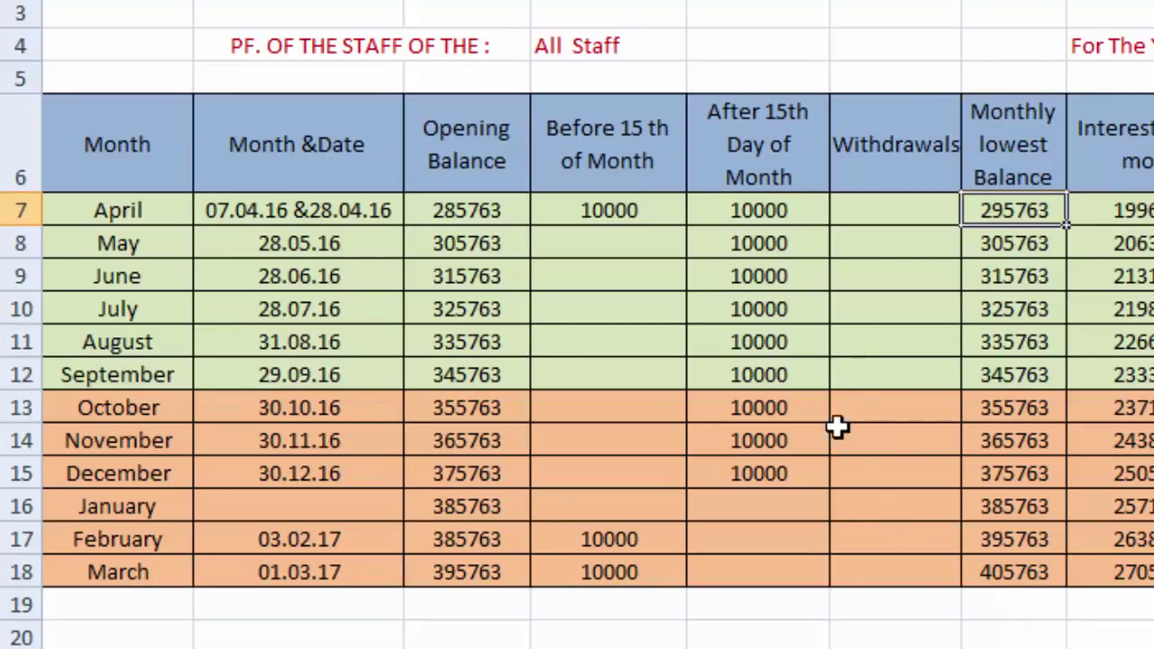
- Rewrite April's month and date entry and set its opening balance to 50000
left_click(312, 221)
type("0")
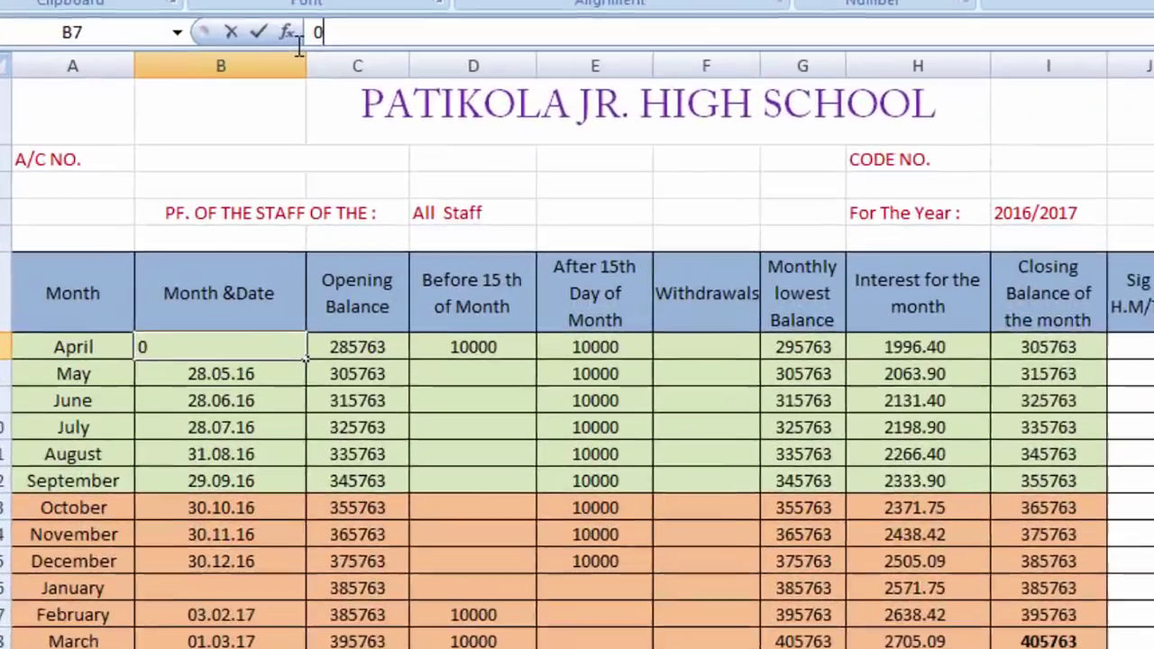
type("7.041")
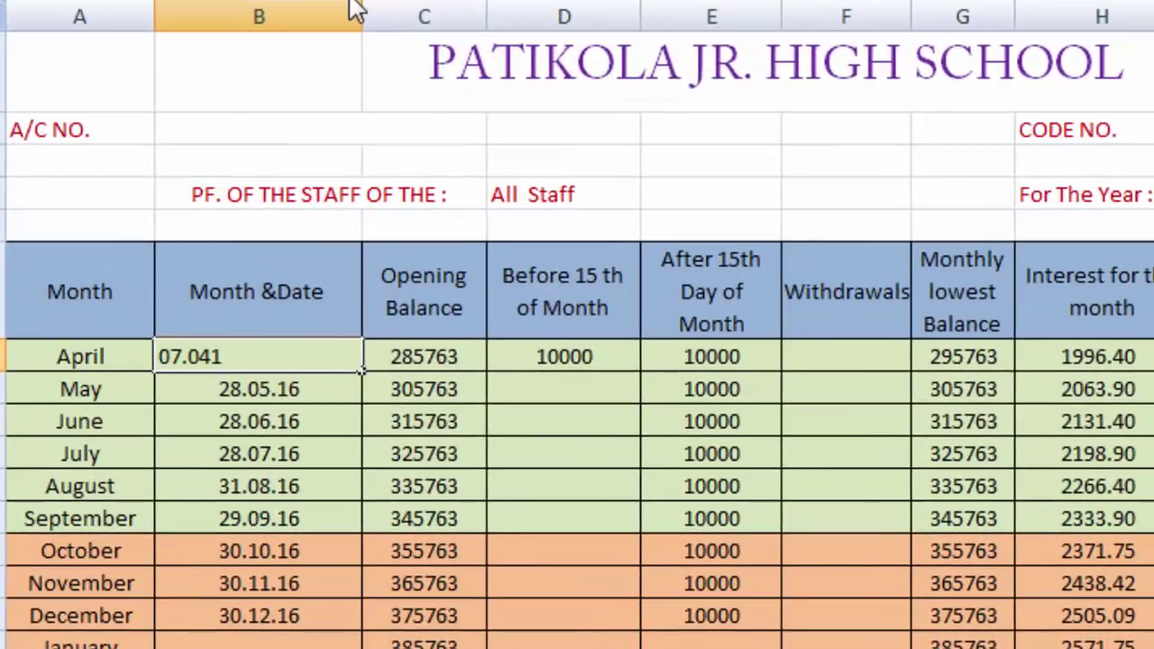
type("6 & 2")
type("8")
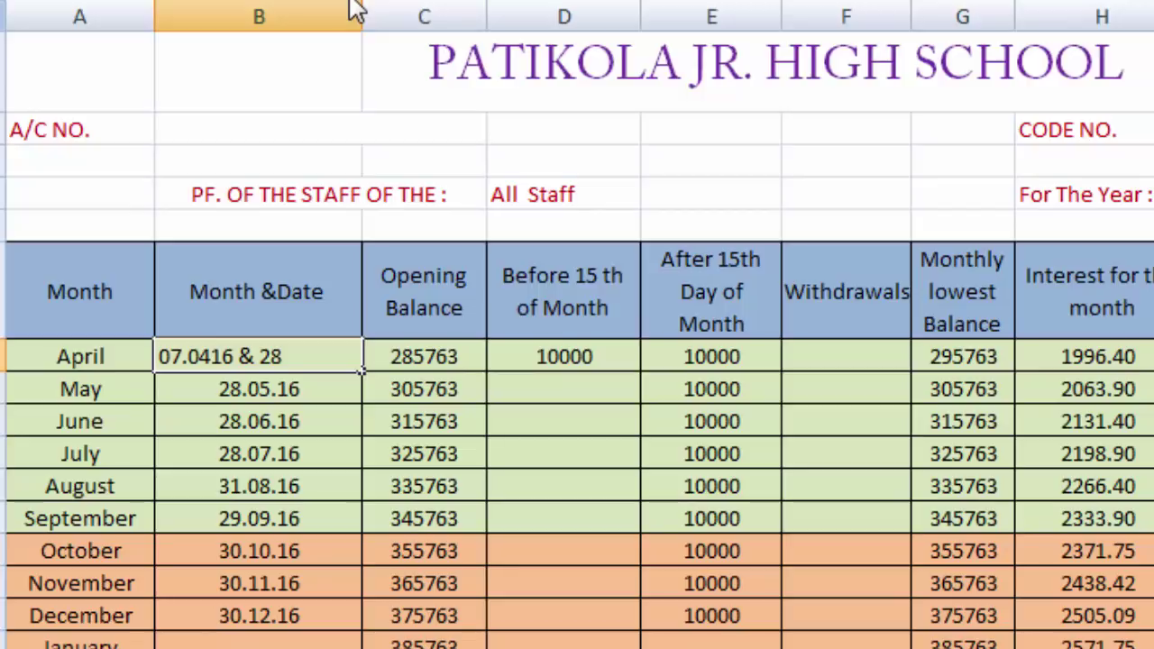
type("4")
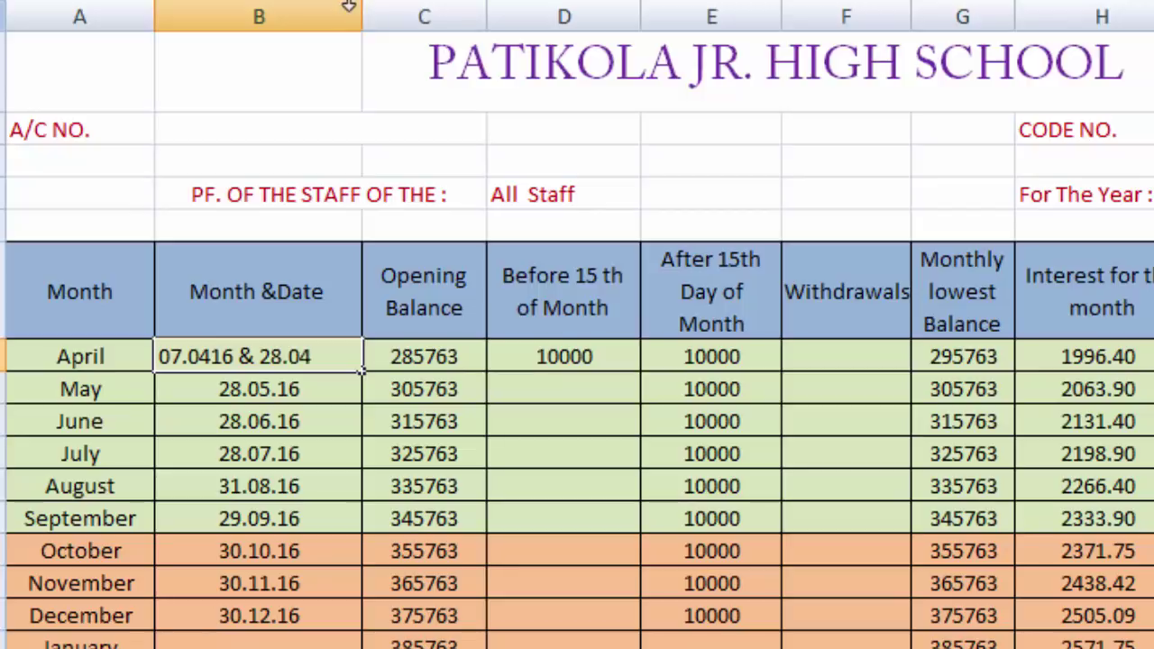
type("16")
key("Tab")
type("5")
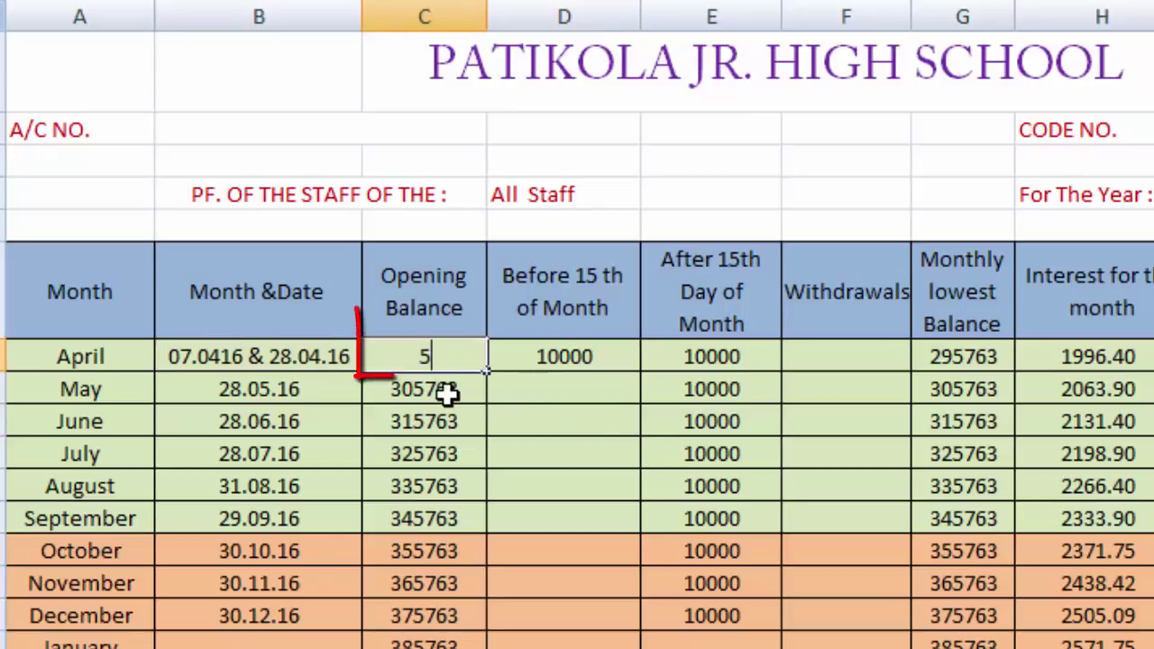
type("0000")
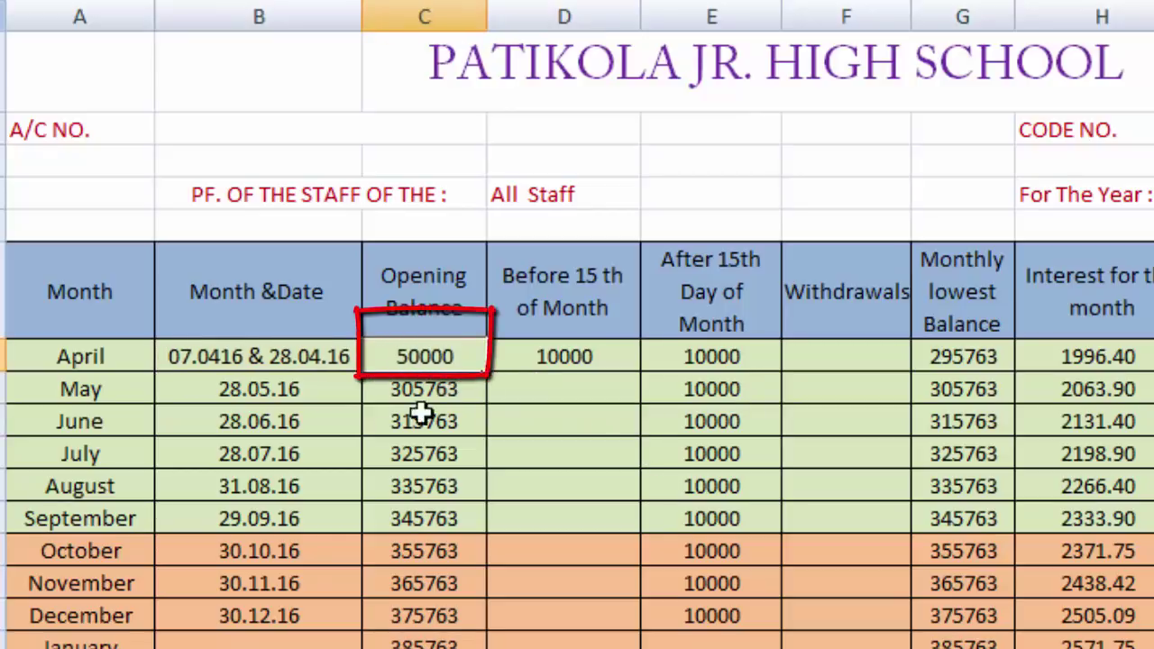
left_click(422, 413)
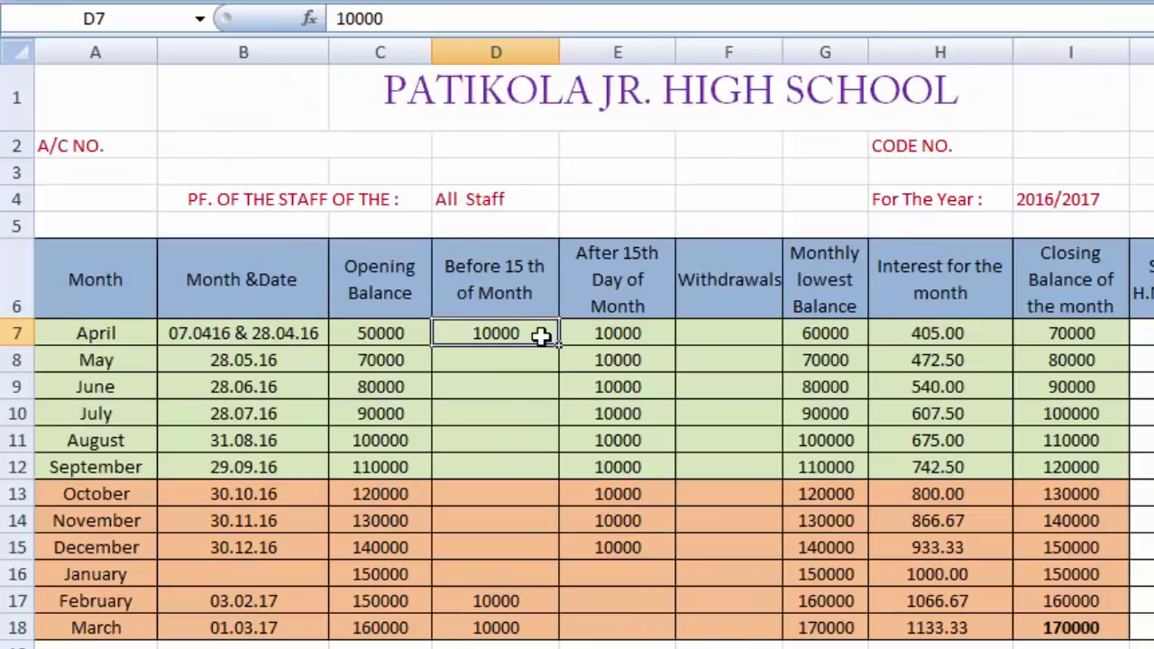
- Set April's Before-15th and After-15th deposits to 2000 each
type("2")
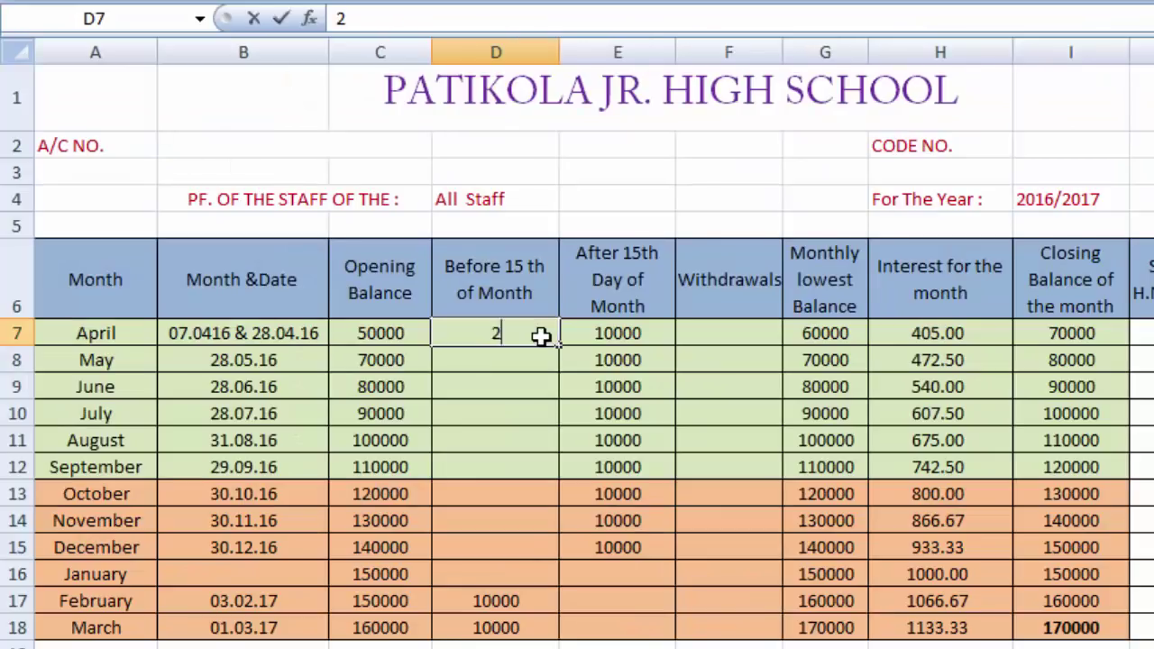
type("000")
left_click(619, 341)
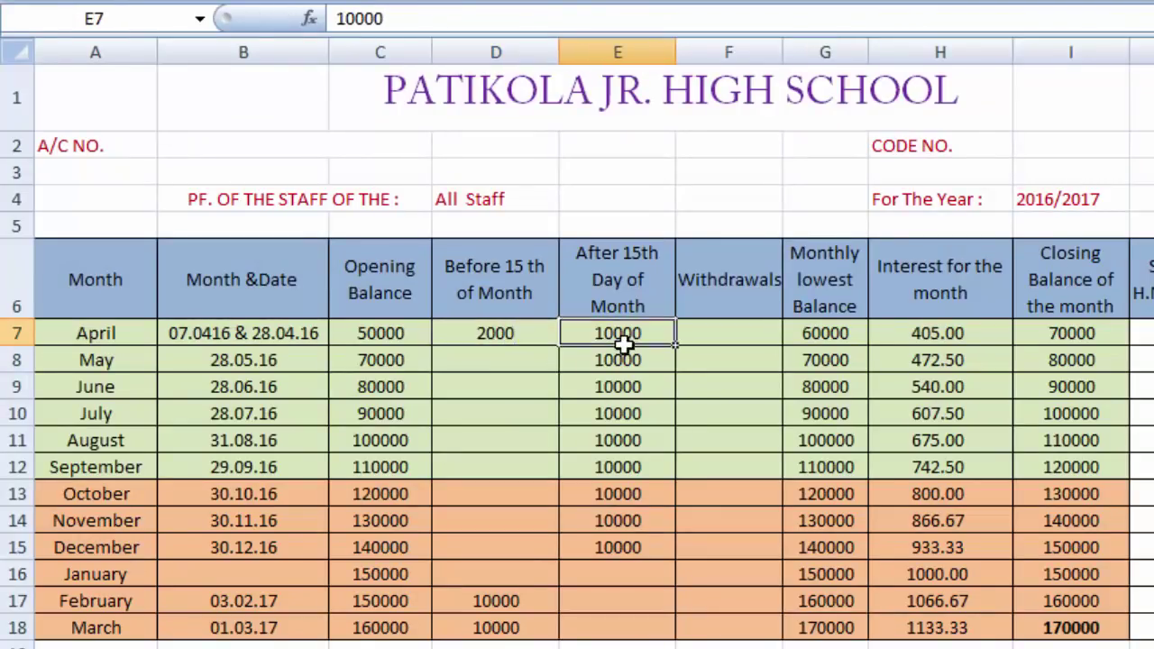
type("2000")
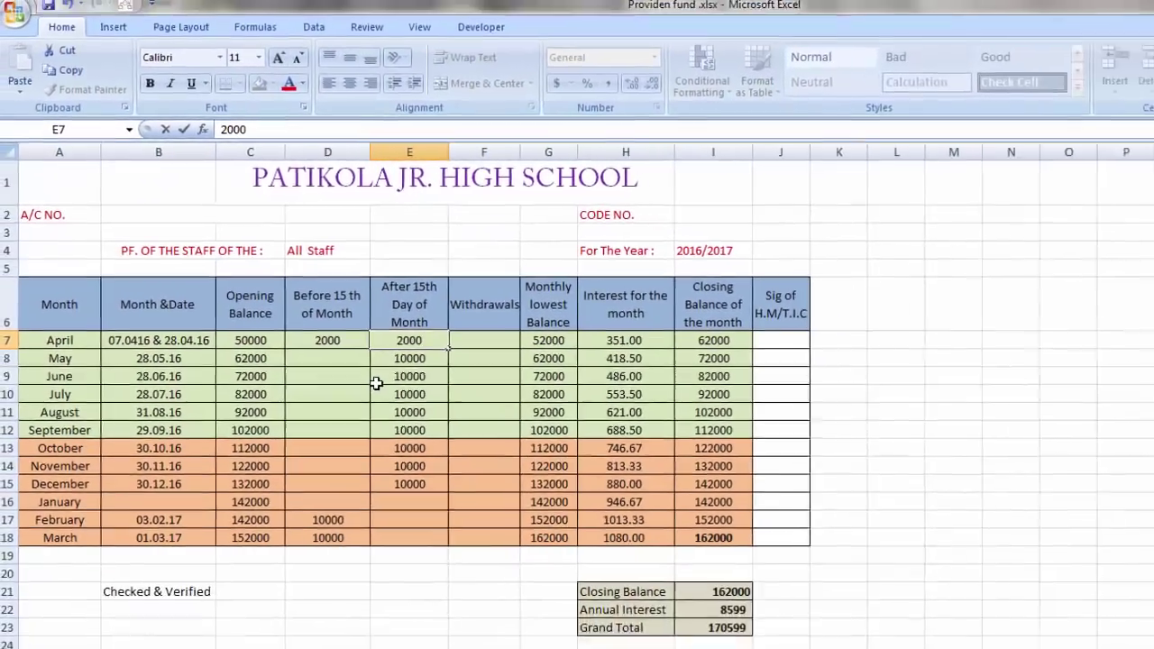
left_click(360, 364)
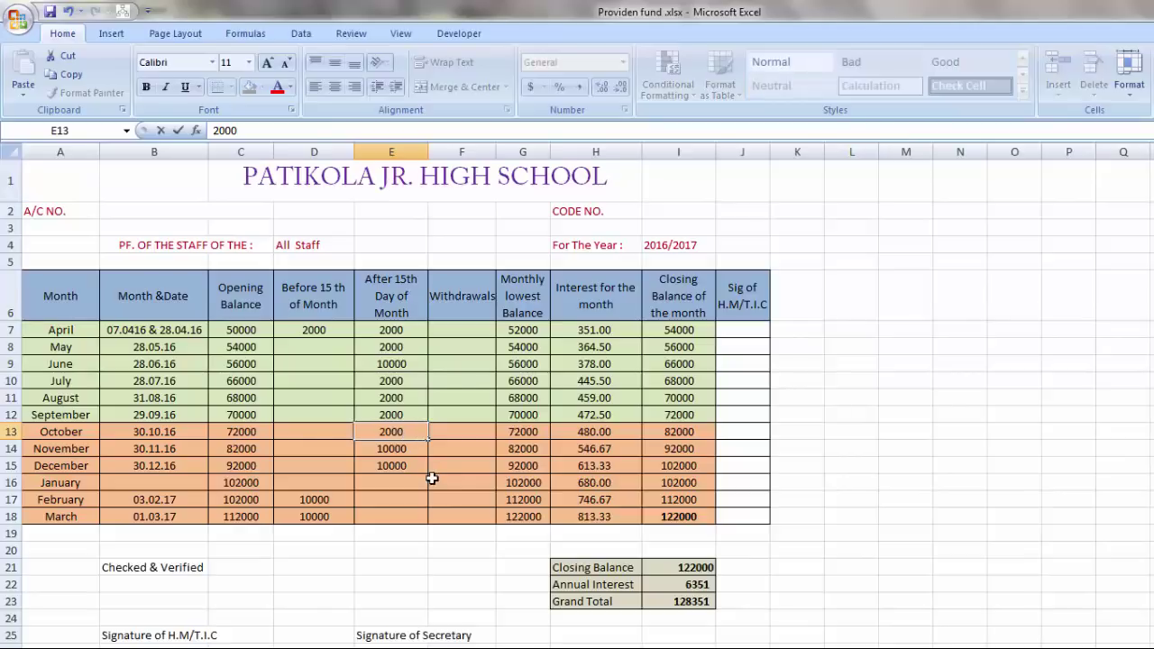
- Change November's and December's After-15th deposits to 2000
left_click(402, 449)
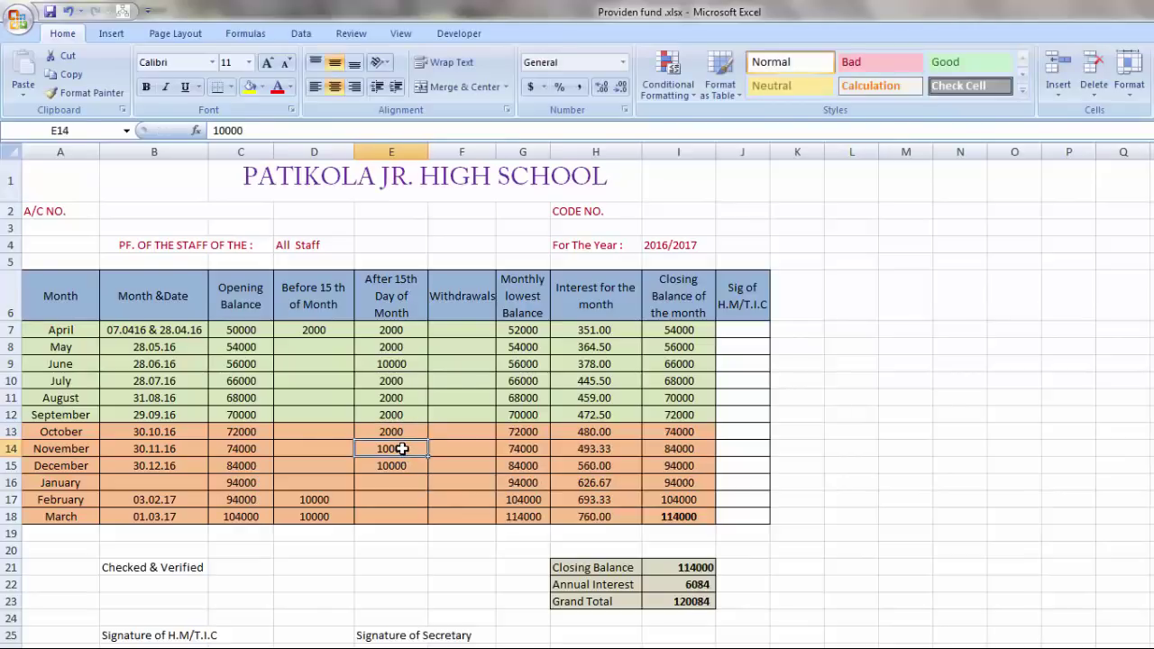
type("200")
left_click(439, 465)
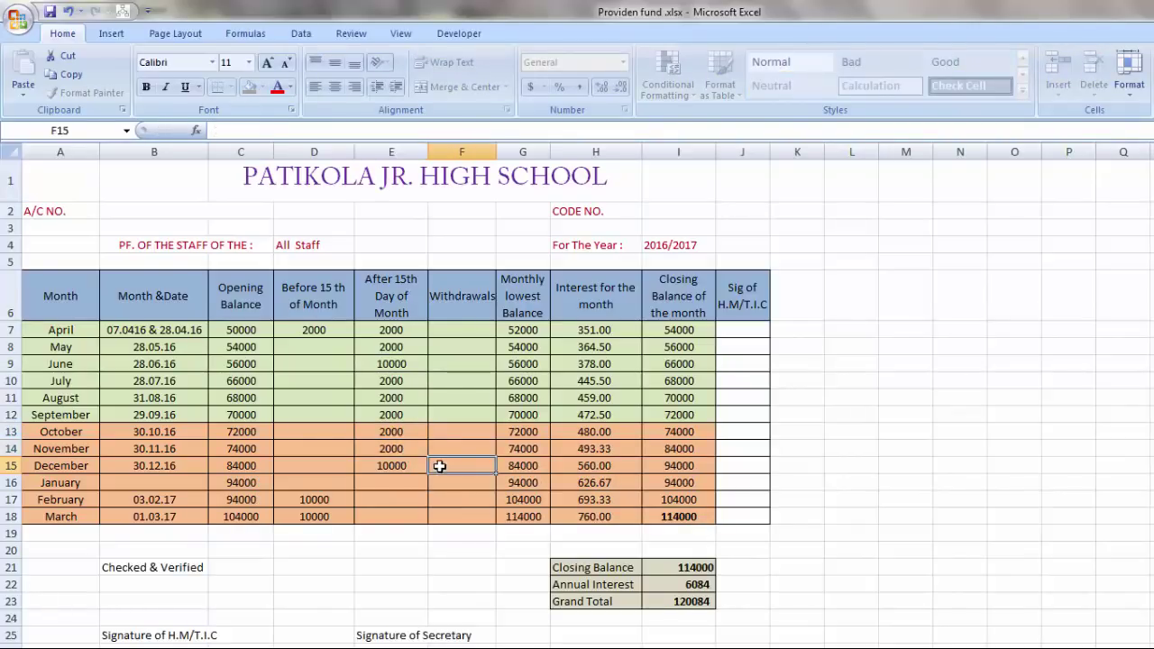
left_click(394, 465)
type("20")
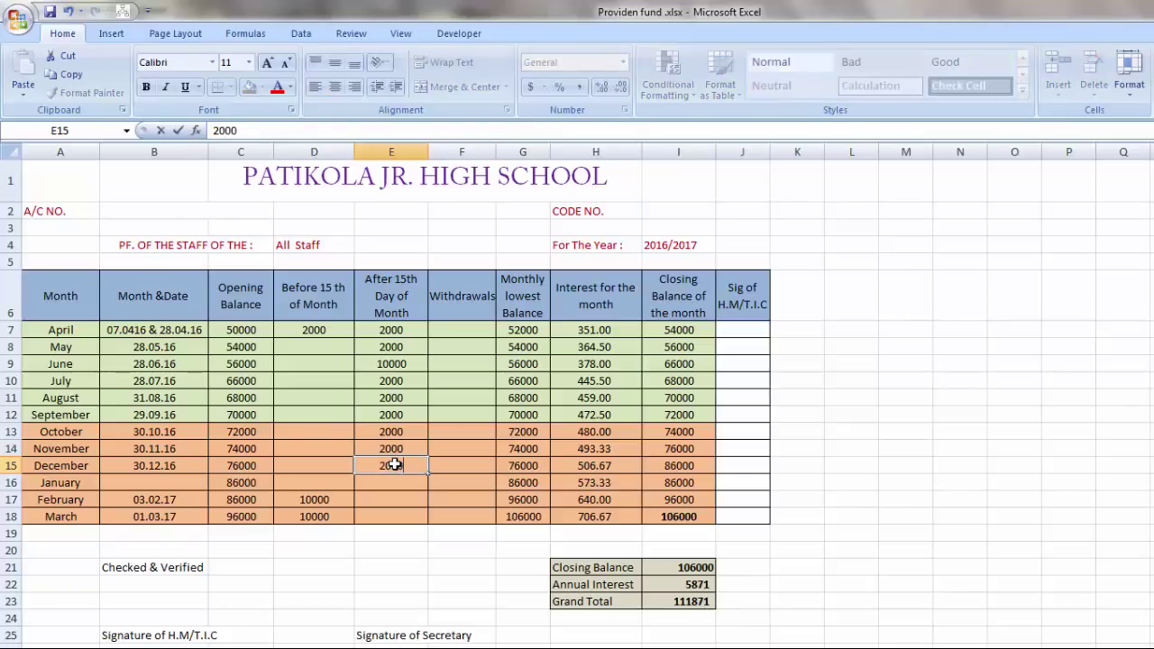
left_click(459, 467)
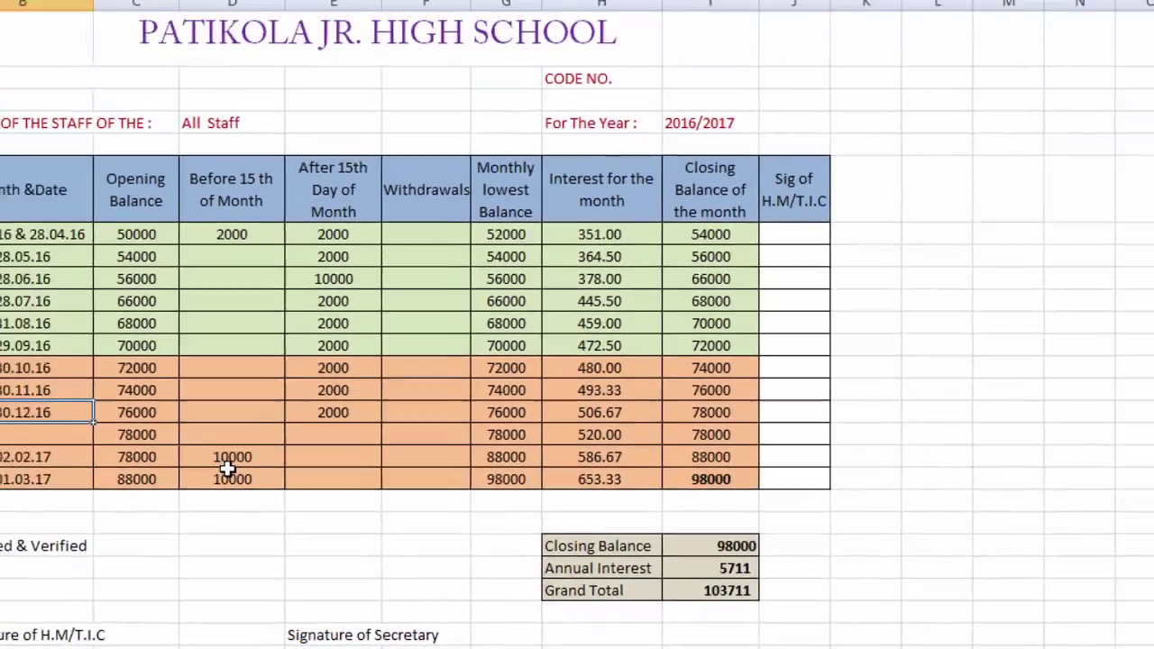
- Change February's Before-15th deposit to 2000
left_click(478, 419)
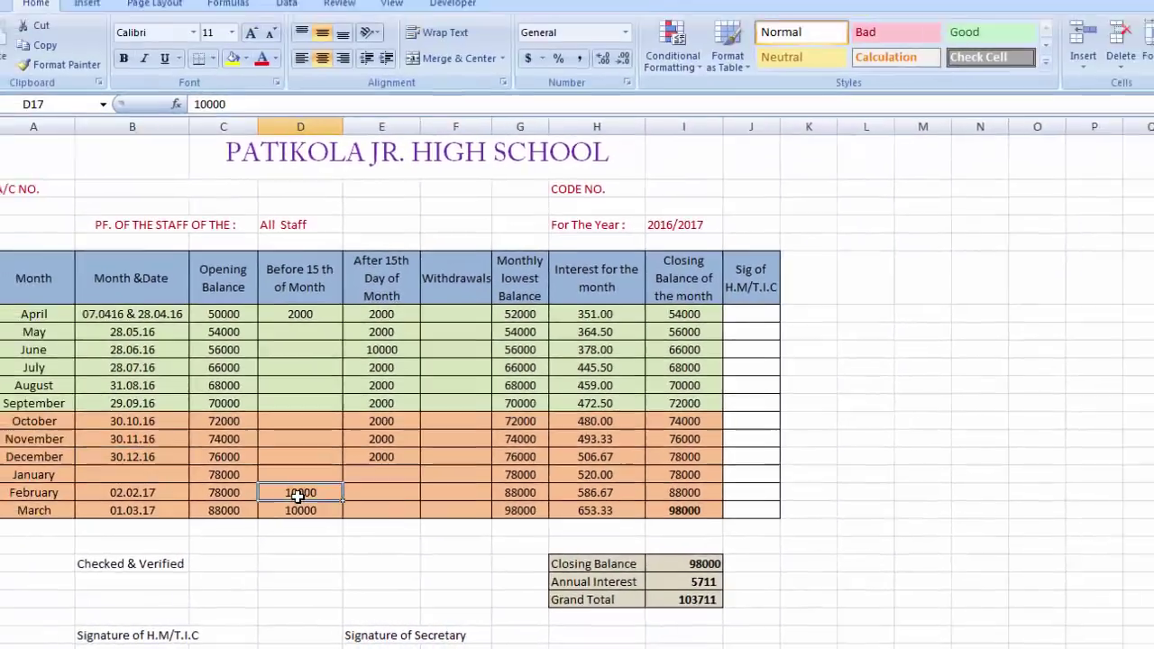
type("5000")
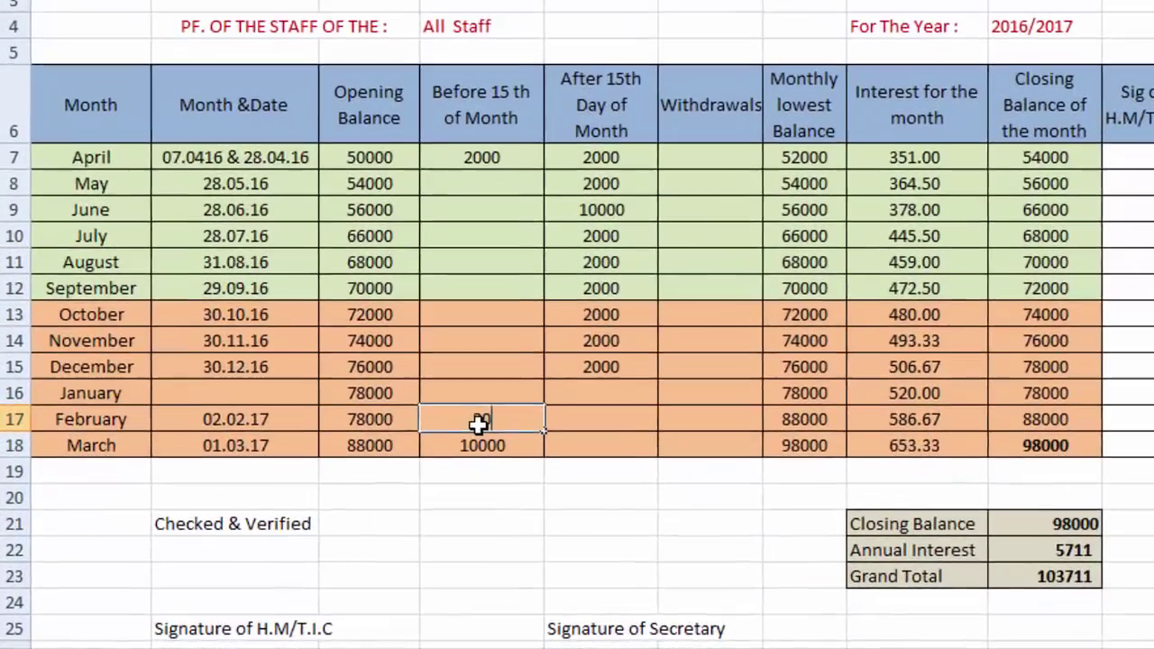
key("ctrl+Return")
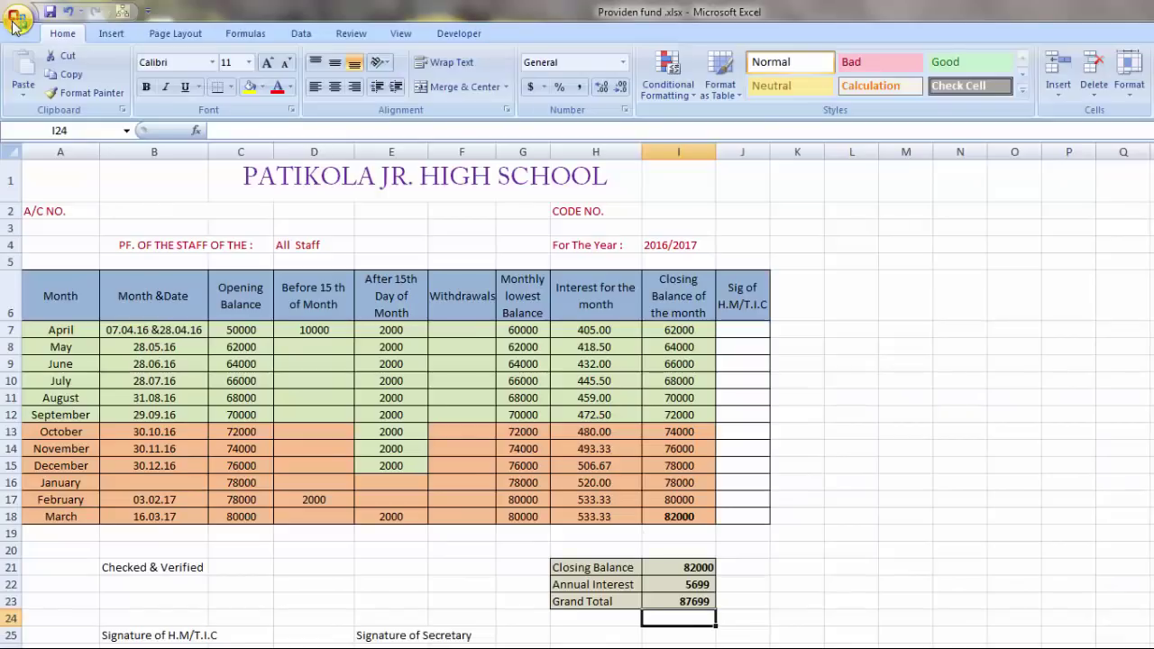
- Show the PATIKOLA JR. HIGH SCHOOL provident fund sheet in Print Preview
left_click(19, 20)
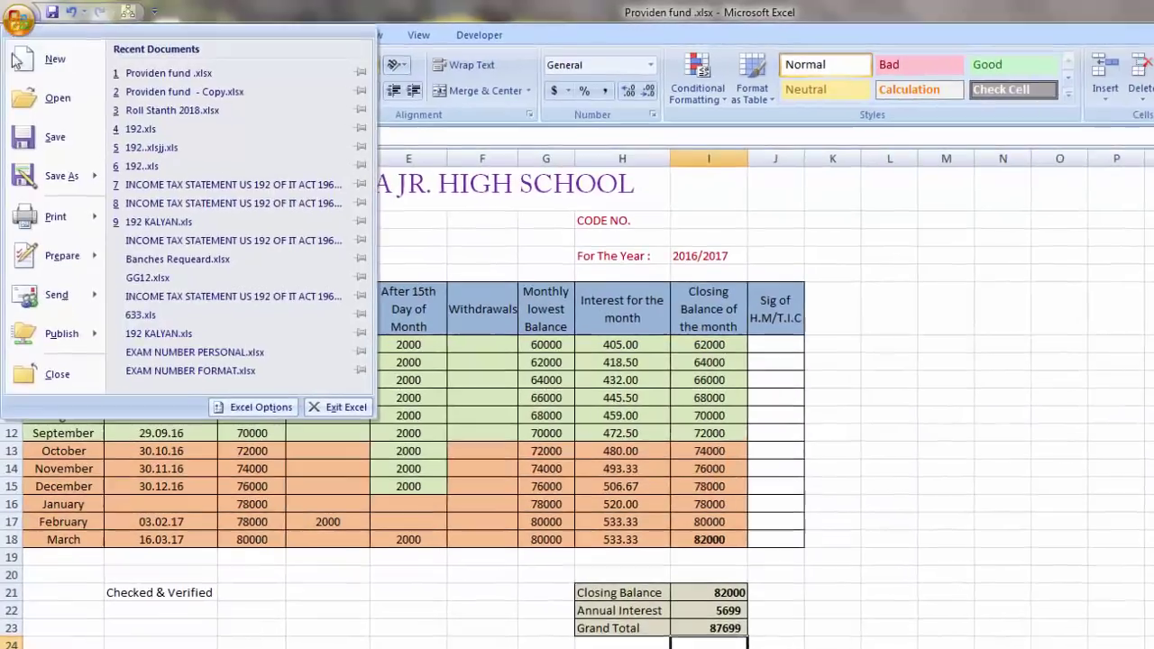
mouse_move(61, 257)
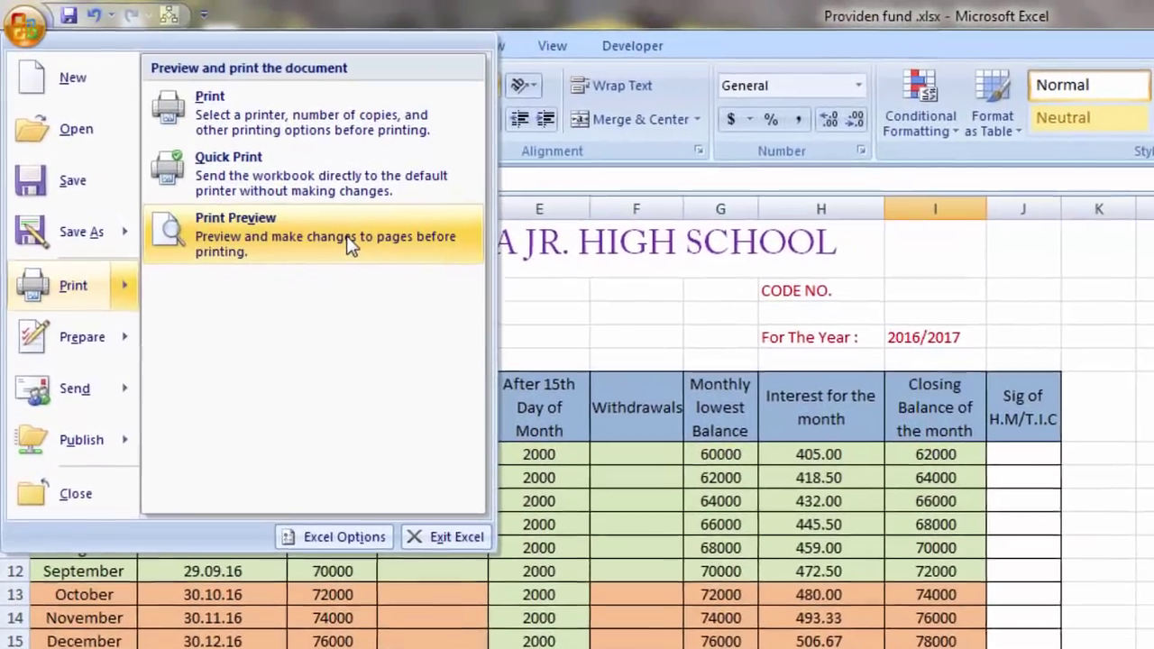
left_click(307, 209)
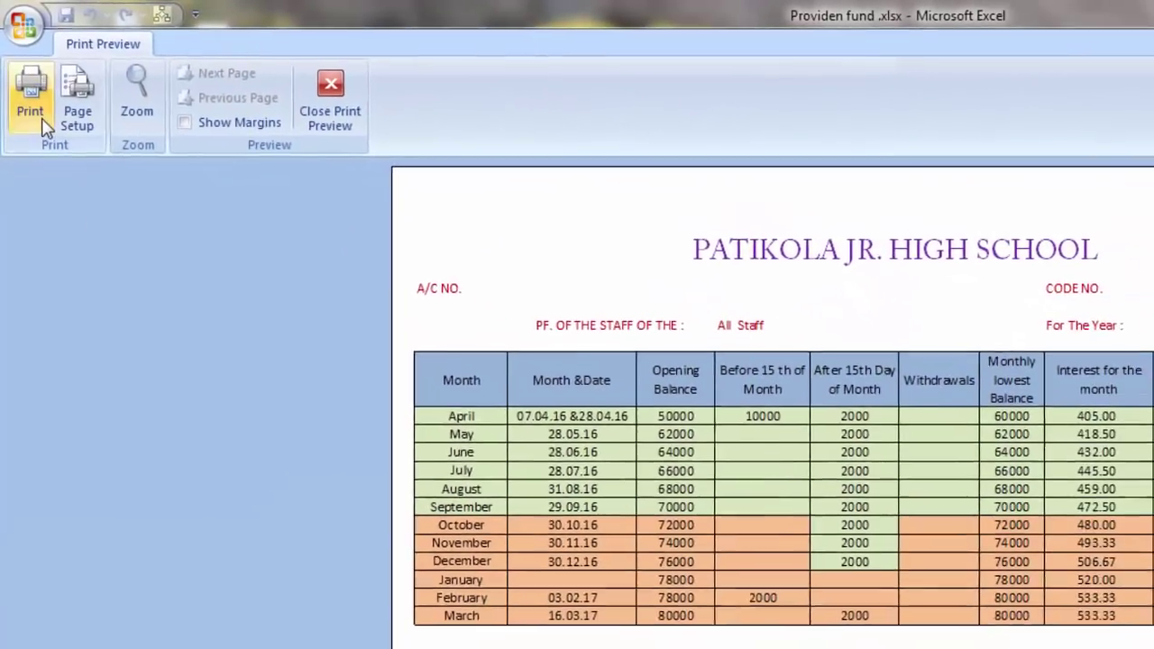